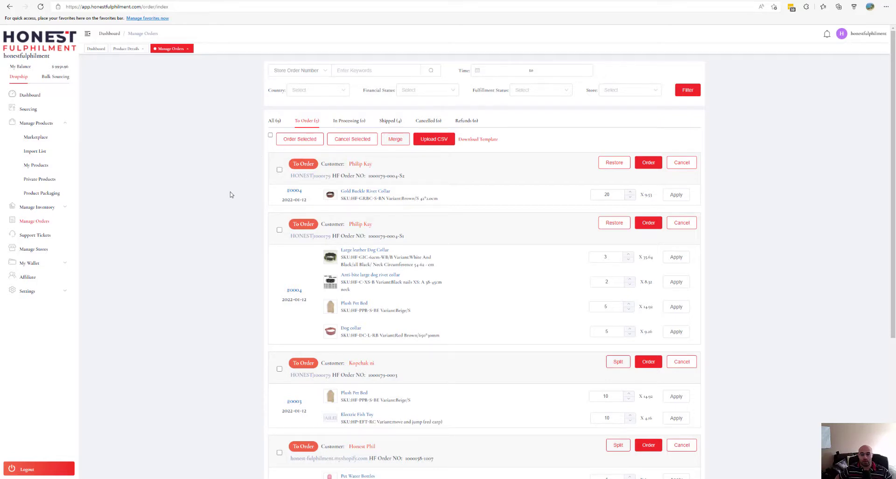
- Examine the product variants listed in the four-product suborder that contains the Large leather Dog Collar
scroll(230, 195, down, 3)
scroll(688, 166, up, 2)
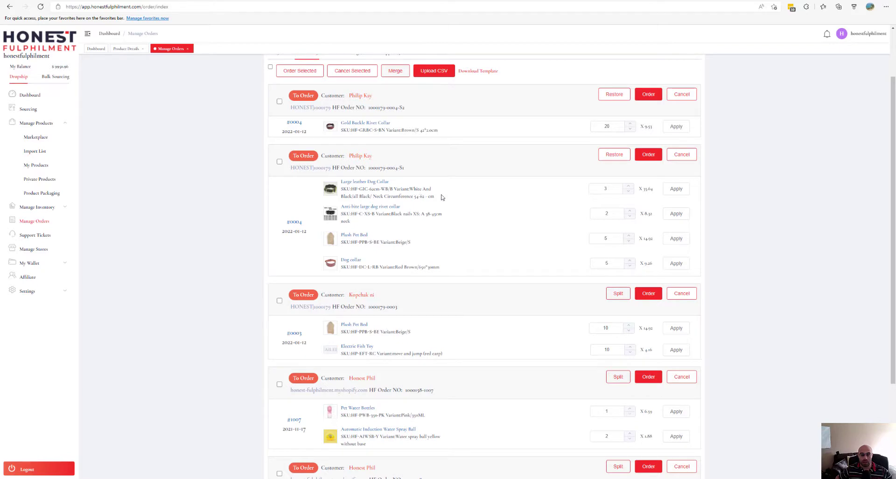
mouse_move(442, 200)
mouse_down()
mouse_move(338, 188)
mouse_move(439, 199)
mouse_up()
drag(434, 196, 346, 190)
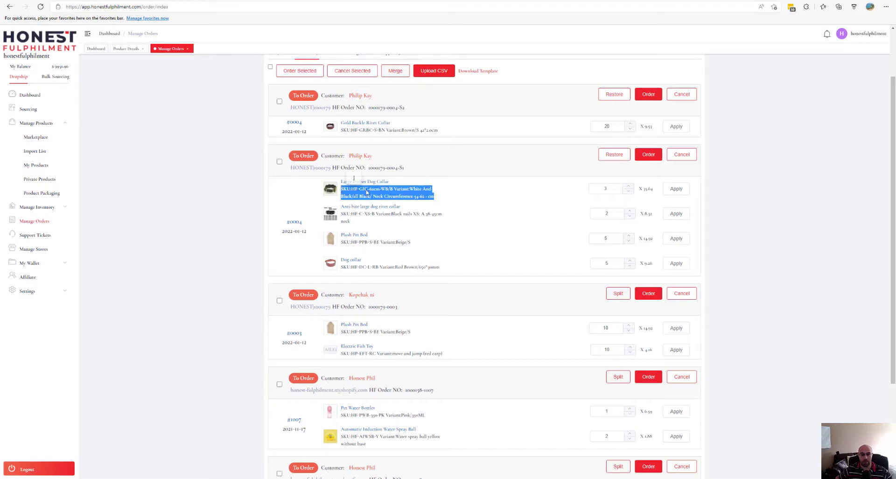
click(389, 192)
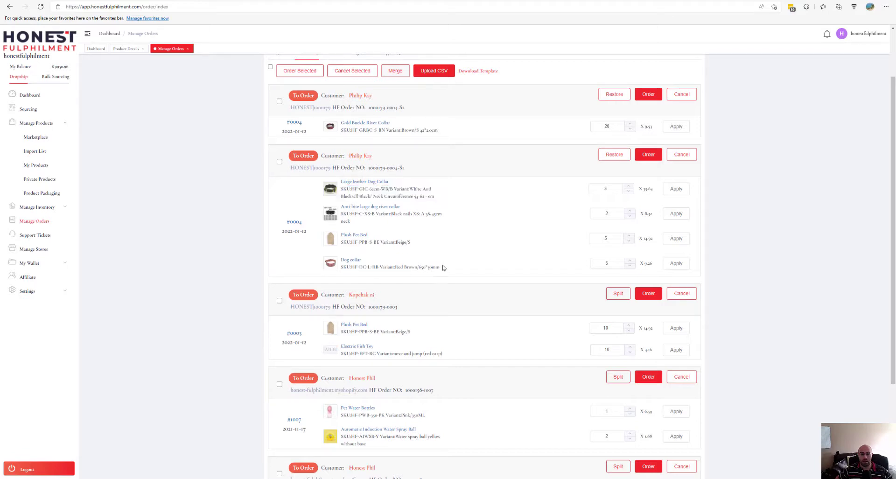
drag(443, 269, 336, 214)
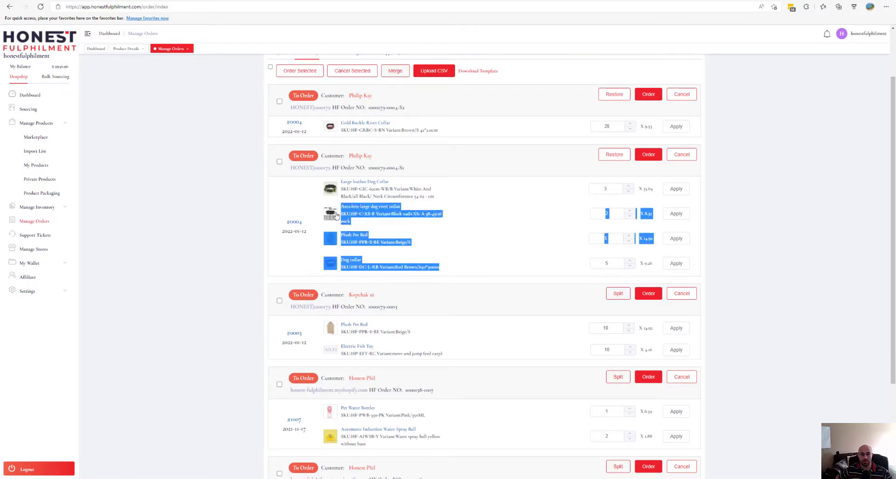
click(554, 256)
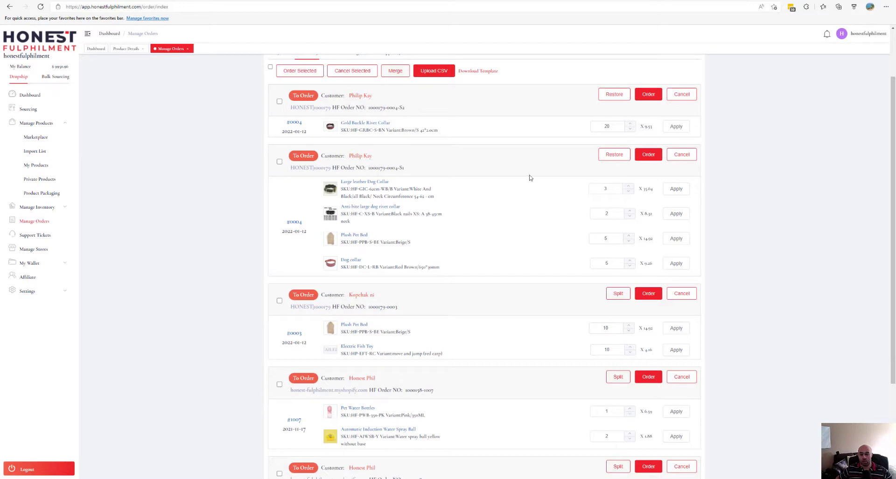
- Review the checkout costs and MOQ requirements of the four-product dog collar suborder and of the order with unconnected Pet Water Bottles
click(649, 155)
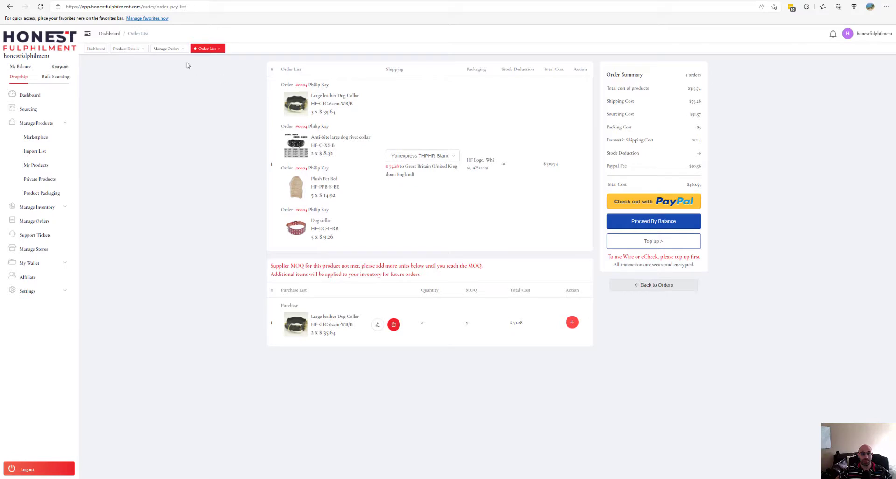
click(167, 51)
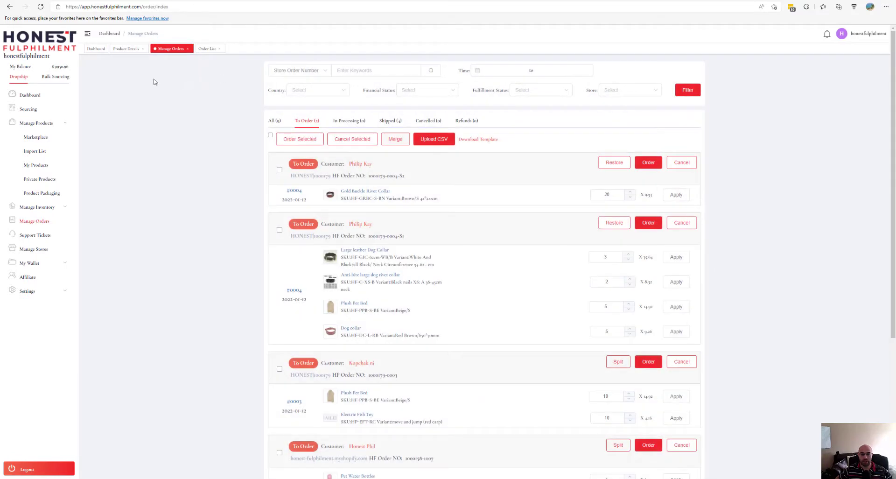
scroll(500, 248, down, 2)
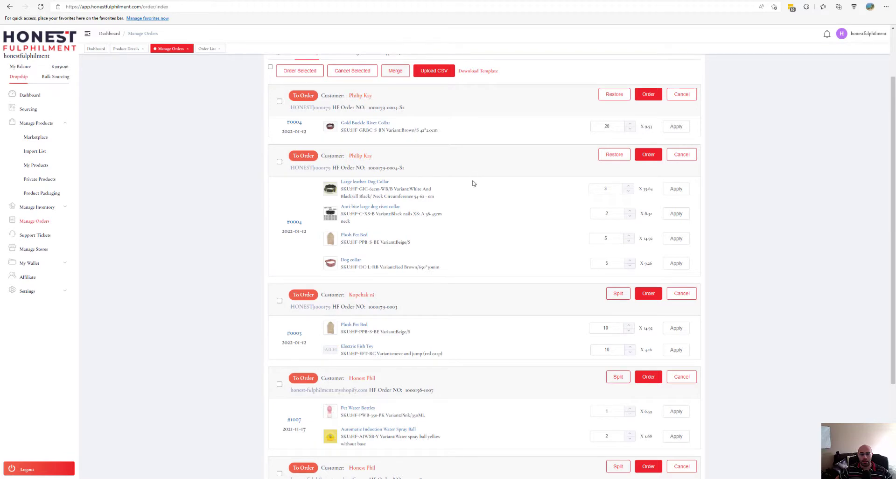
scroll(462, 160, down, 3)
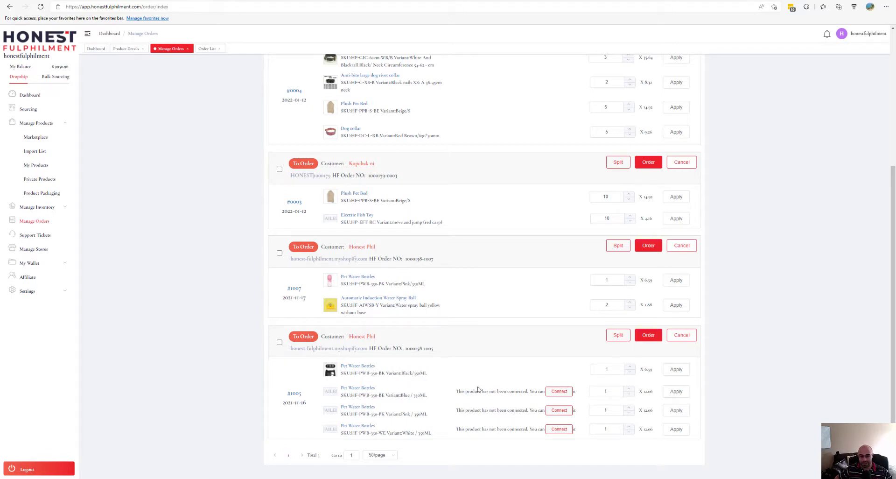
click(644, 335)
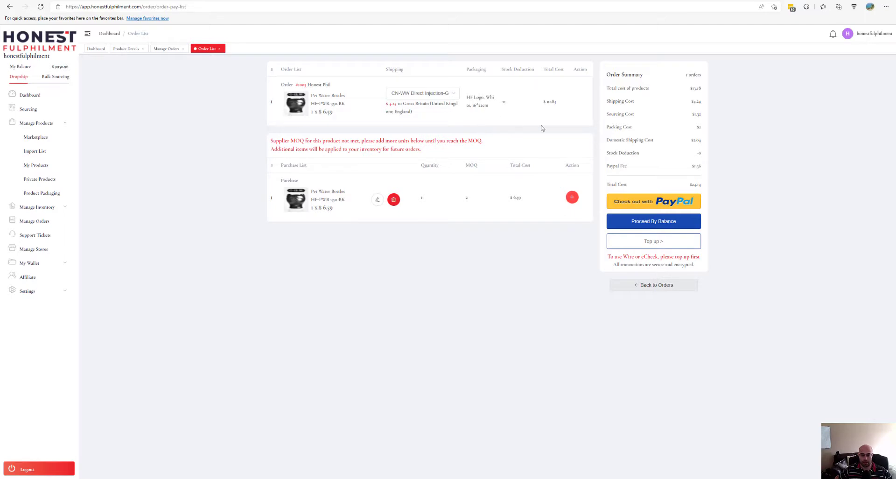
click(167, 49)
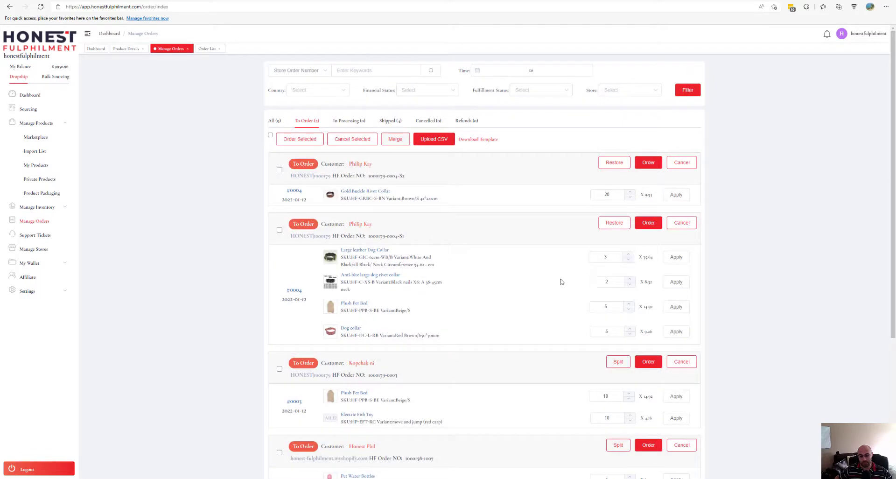
- Restore the split dog collar suborders to one order and check its combined product list
scroll(560, 275, down, 6)
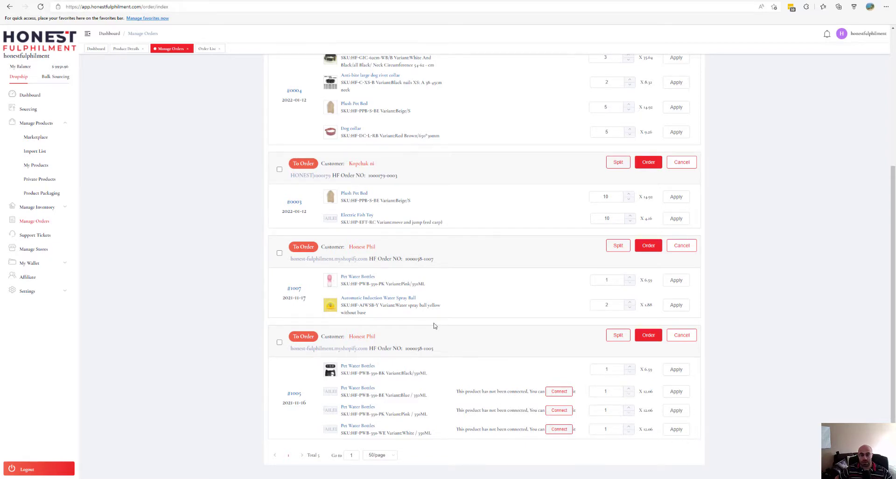
scroll(434, 325, up, 5)
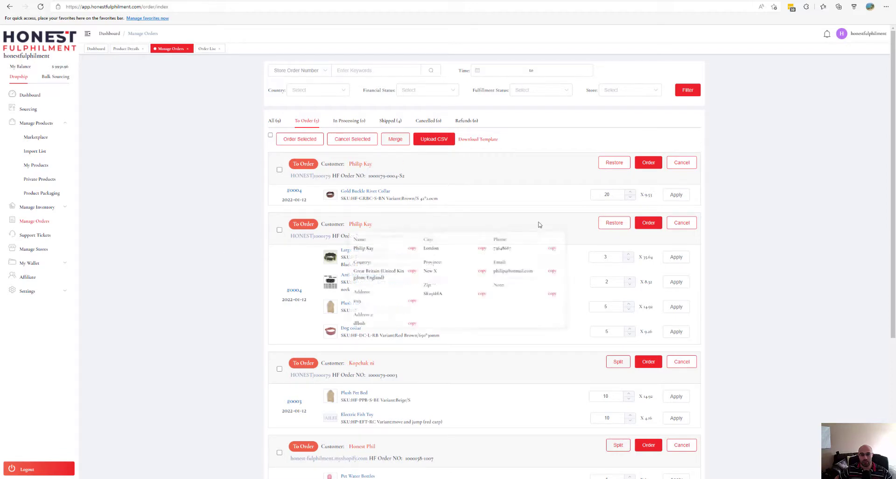
click(614, 223)
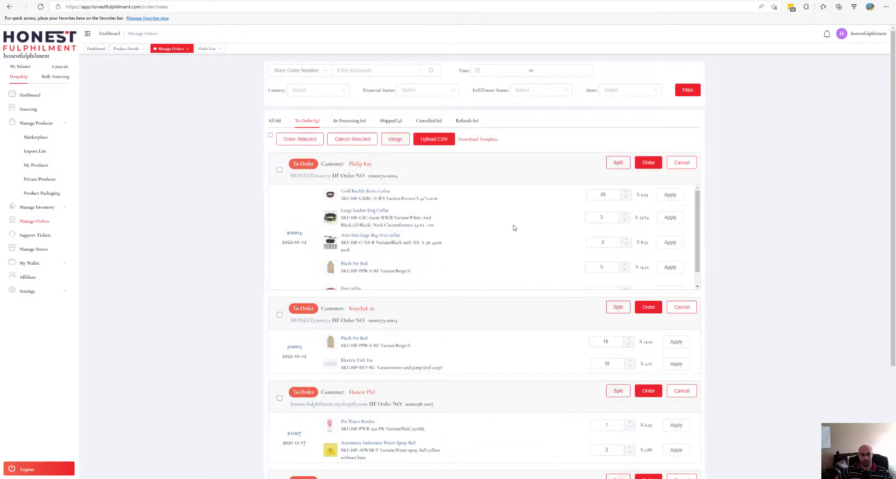
scroll(512, 226, down, 1)
scroll(510, 226, up, 1)
scroll(514, 217, down, 1)
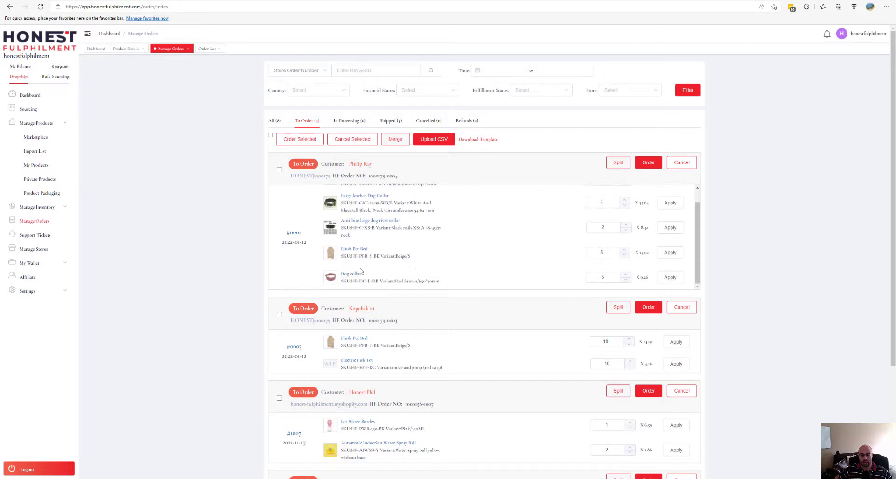
scroll(373, 242, up, 1)
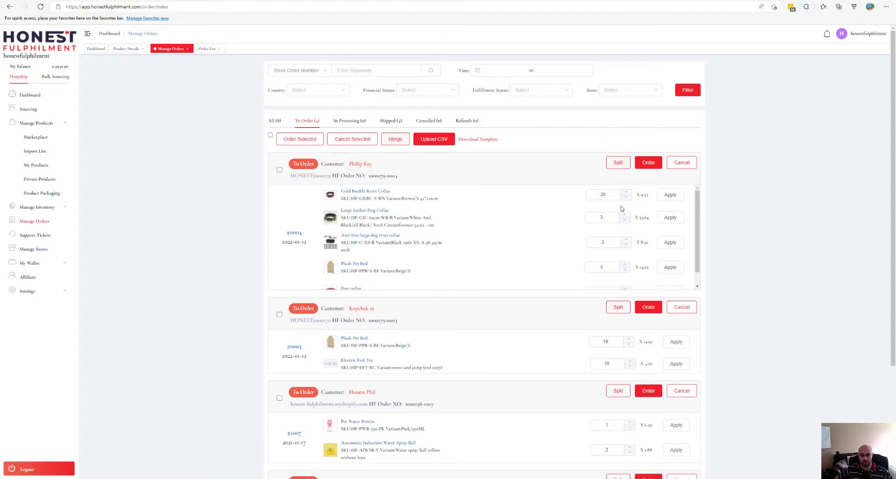
- Open the restored dog collar order for splitting and add three suborders
mouse_move(468, 169)
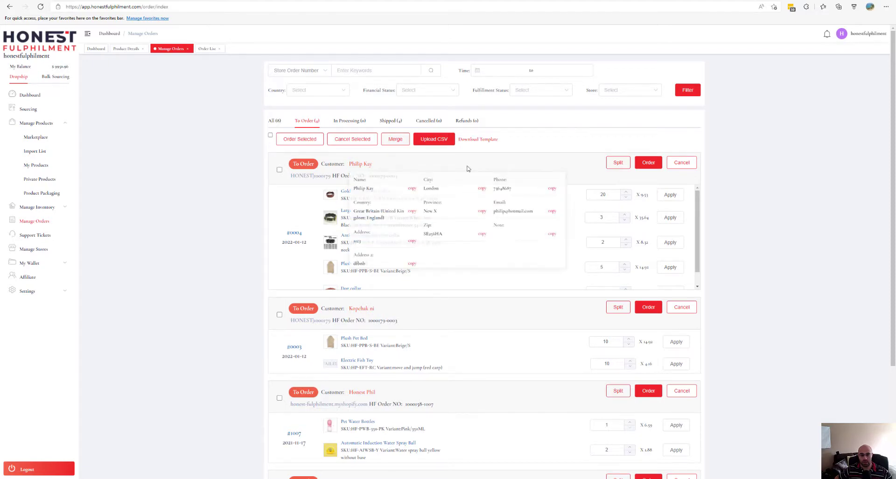
click(610, 164)
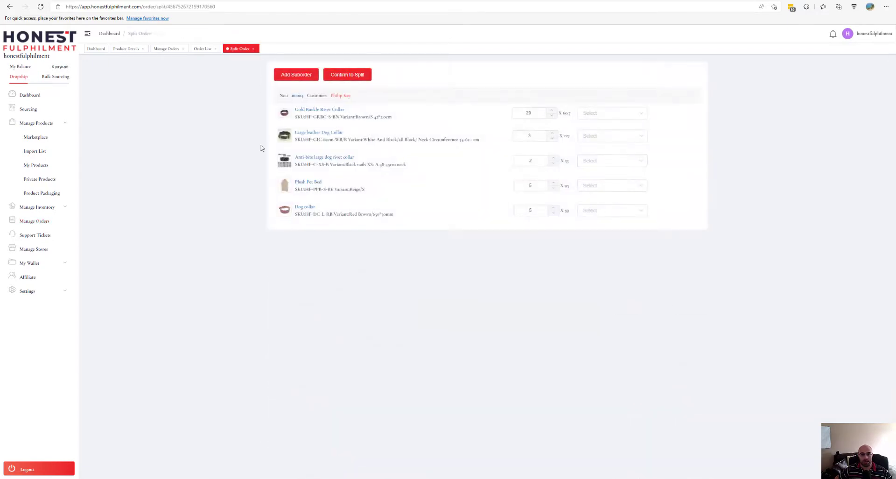
click(295, 75)
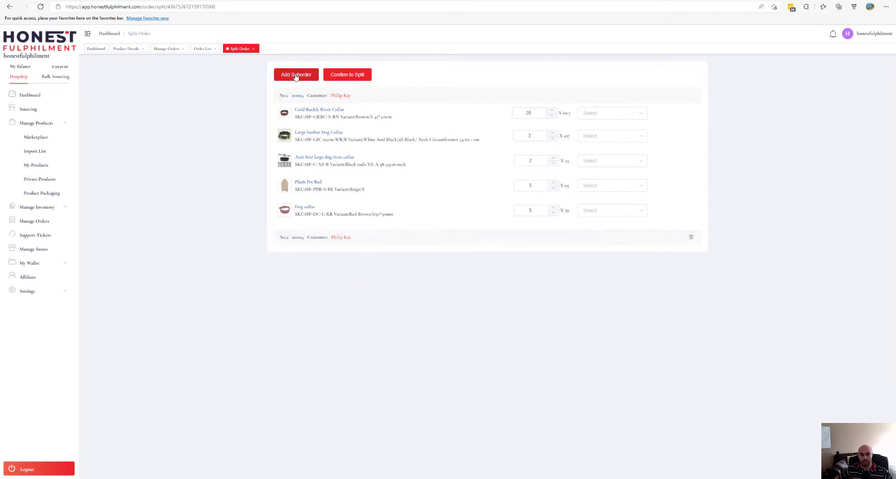
click(296, 75)
click(295, 76)
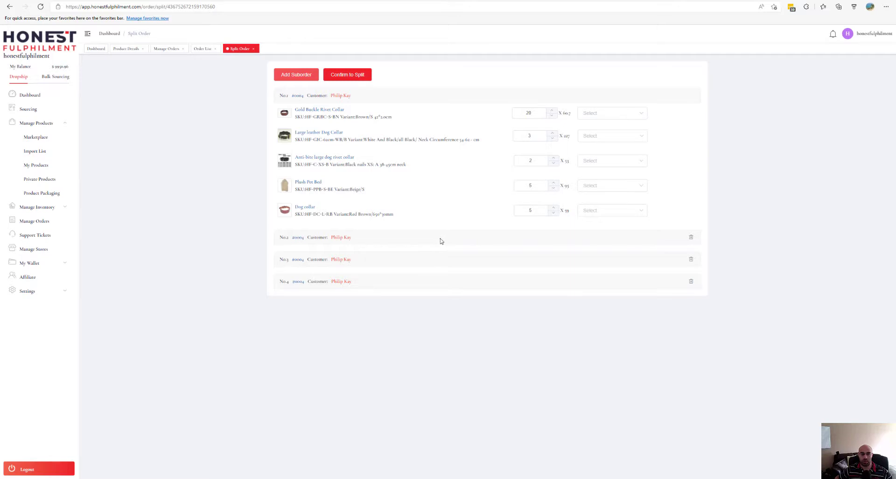
- Delete suborders No.4 and No.3, keeping only suborder No.2 for the split
click(630, 114)
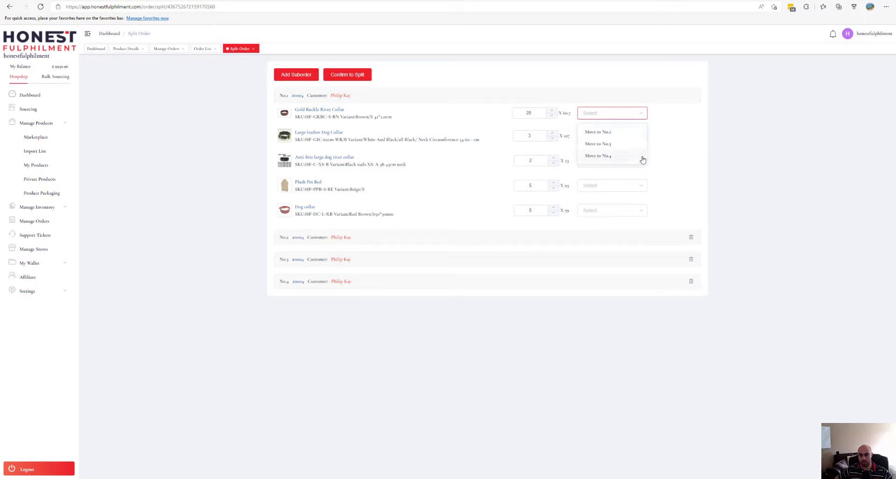
click(692, 281)
click(691, 259)
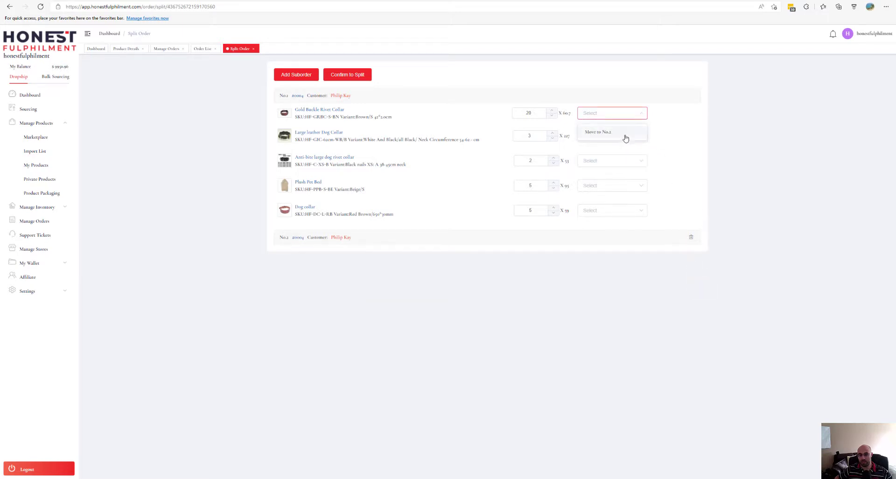
- Move the Gold Buckle Rivet Collar to suborder No.2 and confirm the split
click(626, 135)
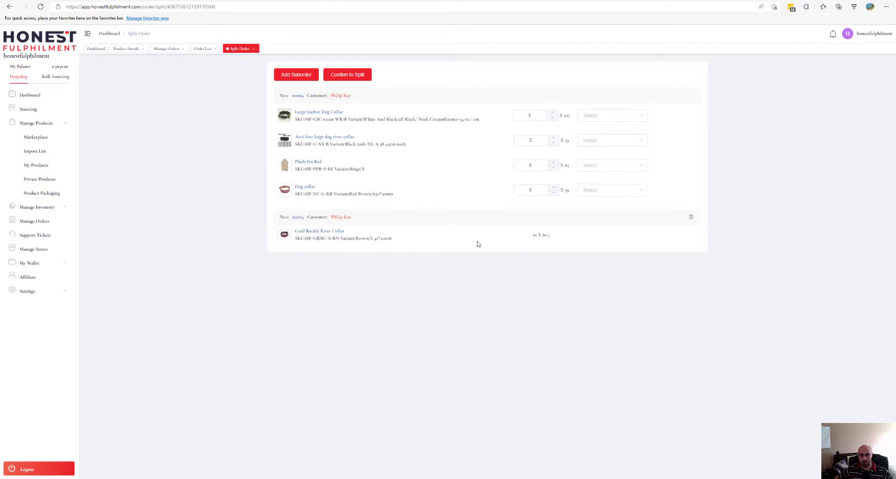
click(347, 75)
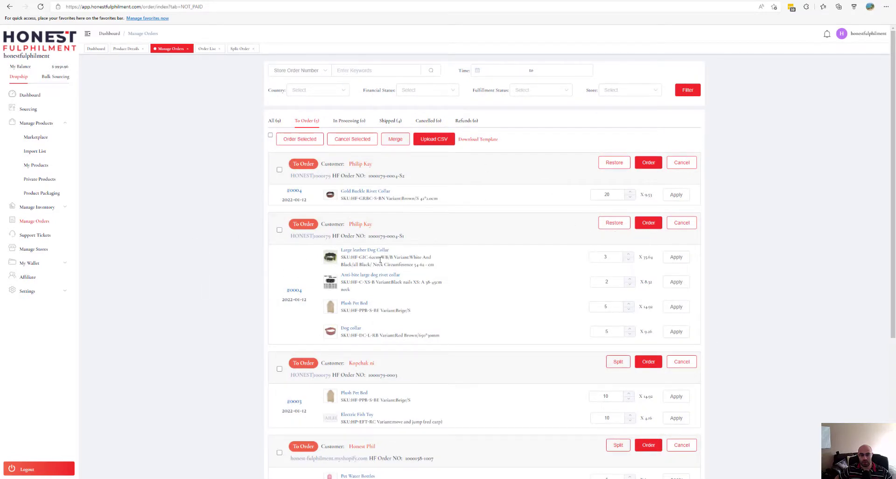
drag(405, 236, 400, 236)
drag(399, 176, 404, 177)
click(405, 181)
- Restore the newly split Gold Buckle Rivet Collar suborder to its original order
click(614, 163)
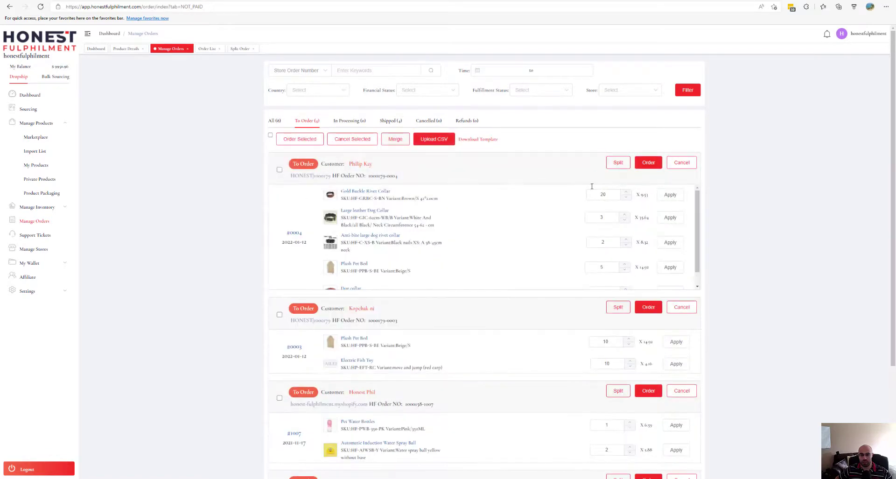
scroll(644, 240, down, 1)
scroll(628, 239, up, 1)
- Select the Plush Pet Bed and Electric Fish Toy order plus the pink Pet Water Bottles order, and start merging orders
scroll(501, 158, down, 3)
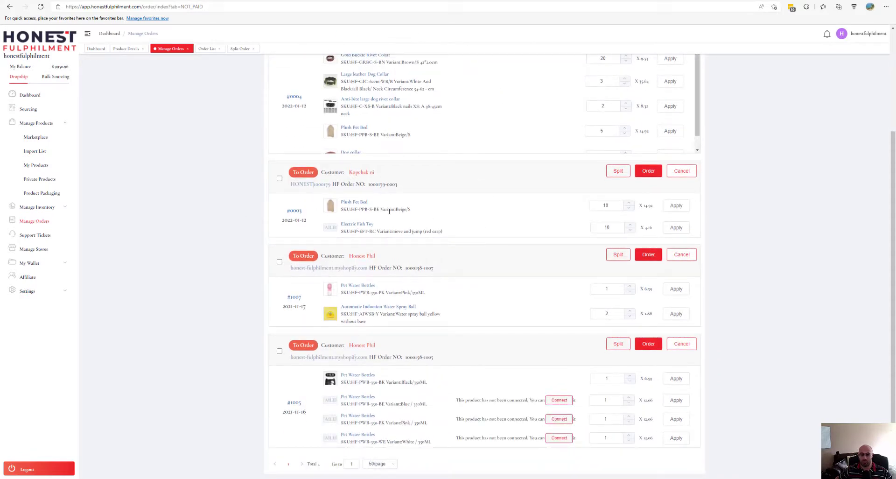
scroll(429, 211, up, 3)
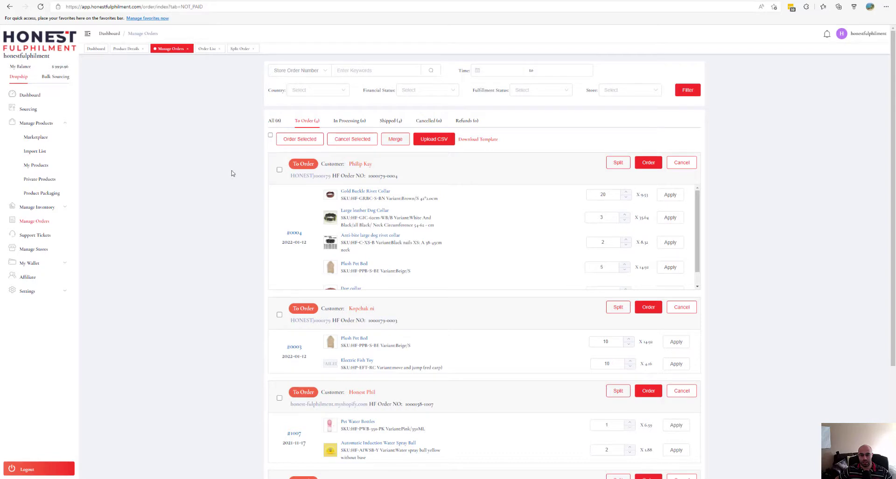
scroll(233, 173, down, 1)
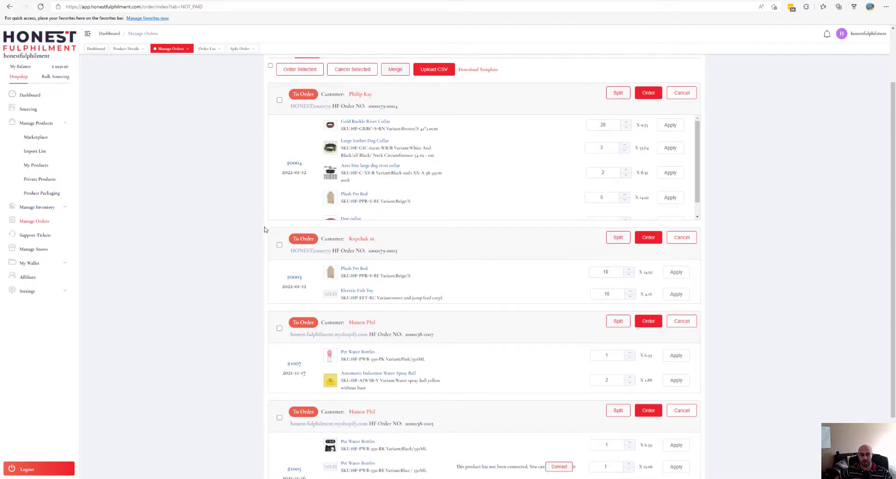
scroll(264, 229, down, 2)
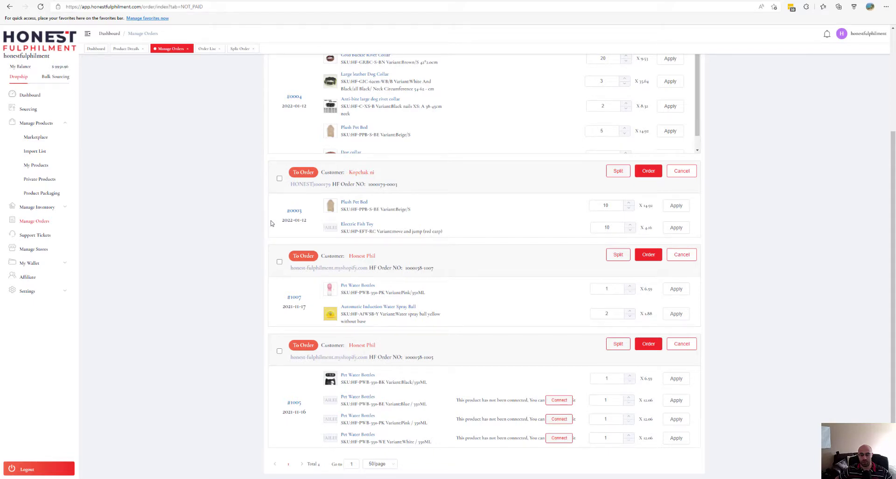
scroll(271, 223, up, 2)
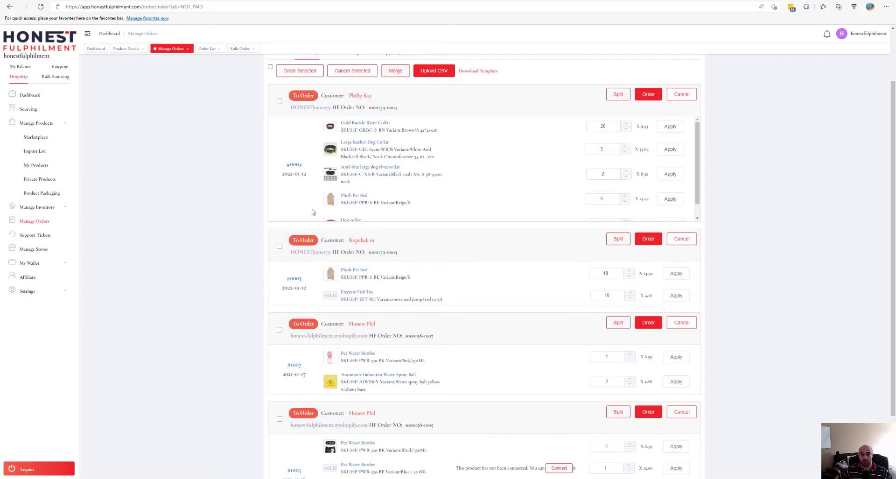
scroll(314, 214, up, 2)
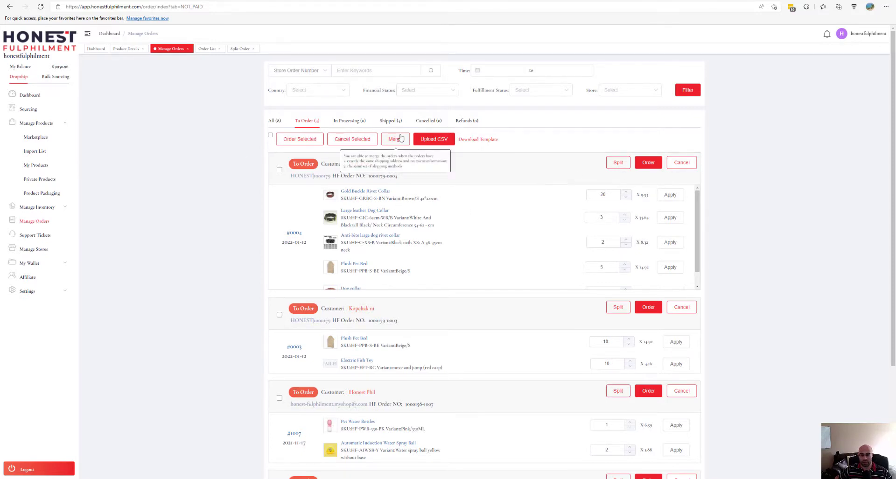
scroll(394, 186, down, 3)
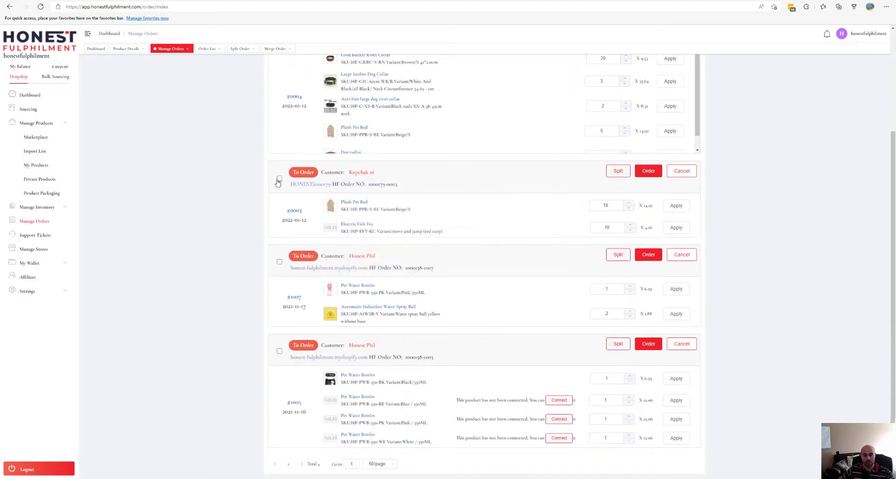
click(279, 178)
click(279, 262)
scroll(395, 216, up, 2)
scroll(394, 216, up, 2)
click(395, 138)
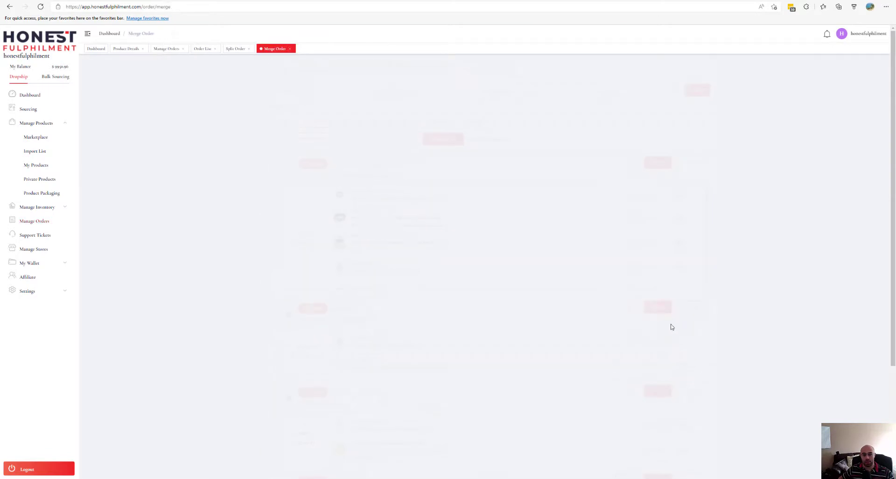
- Choose the Yunexpress Expedited BKZXR shipping method for the Pet Water Bottles orders and return to the order list without merging
click(614, 177)
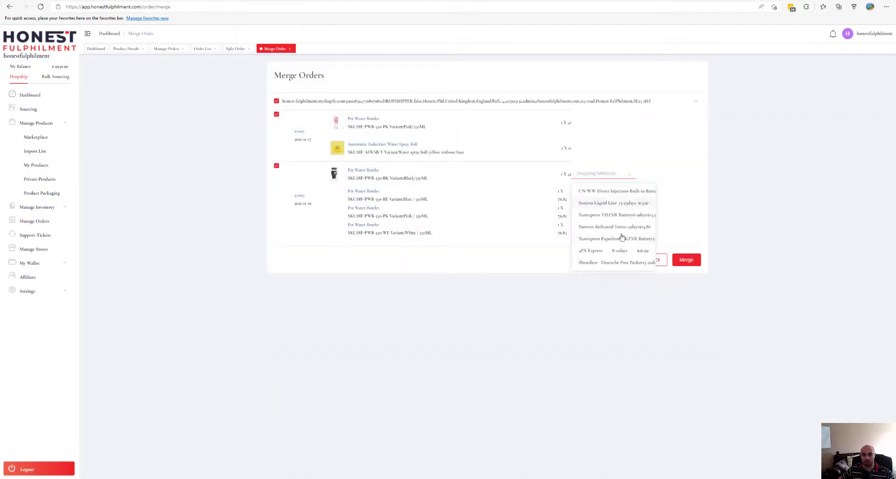
click(616, 239)
click(621, 177)
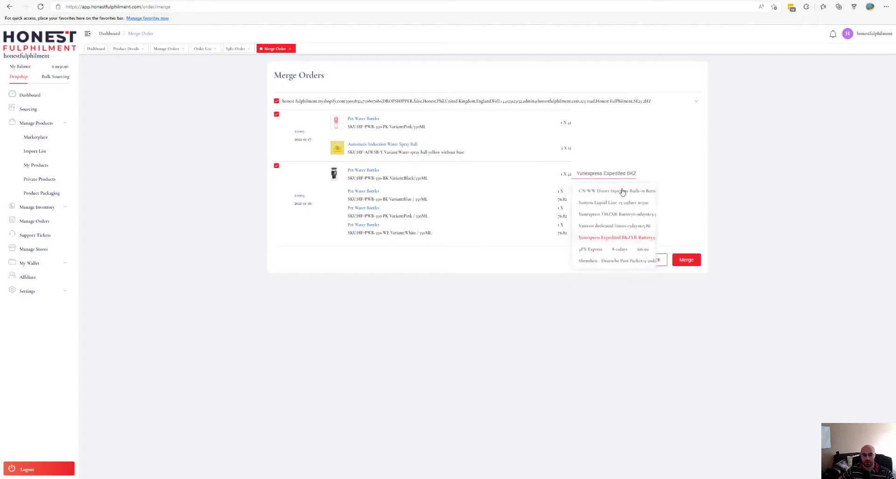
click(789, 201)
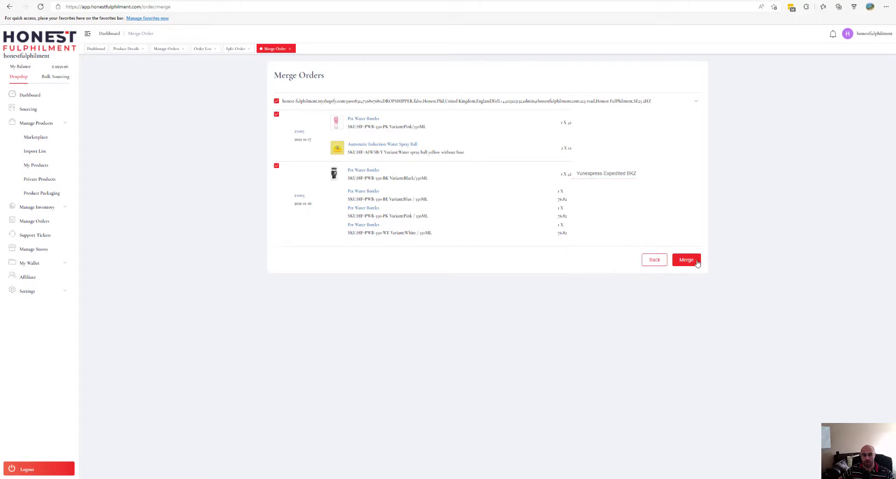
click(653, 266)
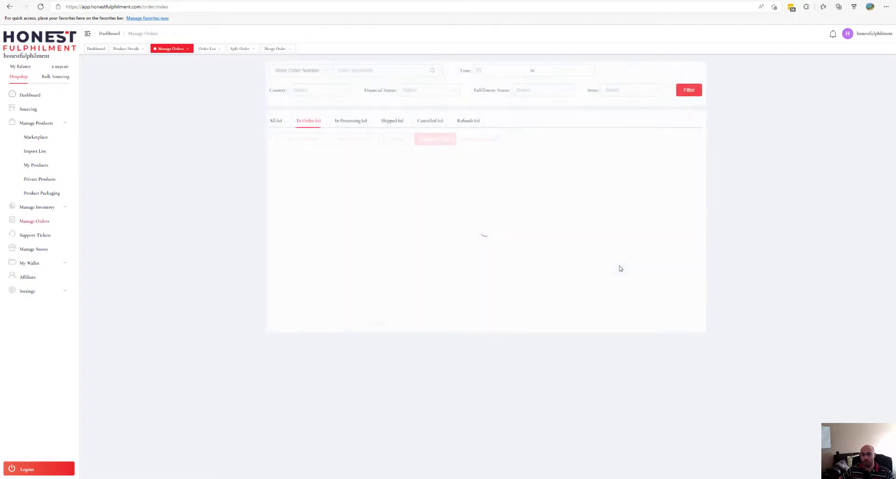